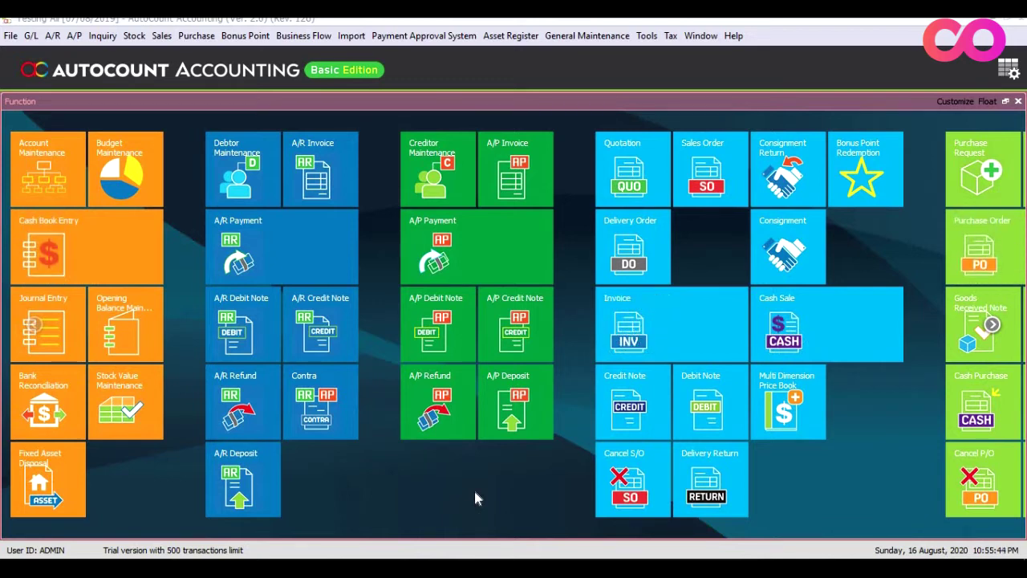
Start a new sales invoice with debtor 300-A001 Aging Customer
{"action": "left_click", "coordinate": [634, 333]}
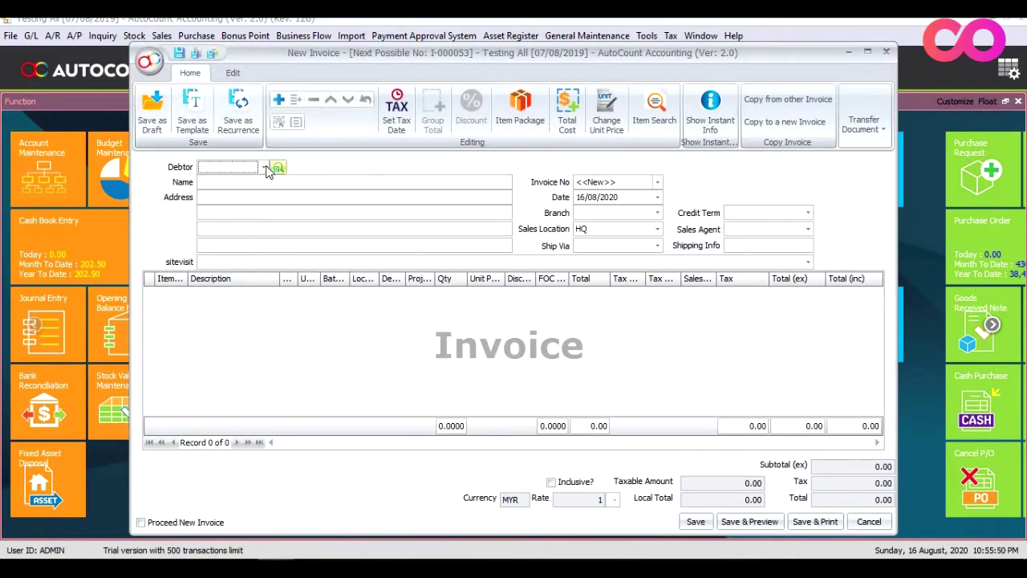
{"action": "left_click", "coordinate": [264, 168]}
{"action": "key", "text": "Return"}
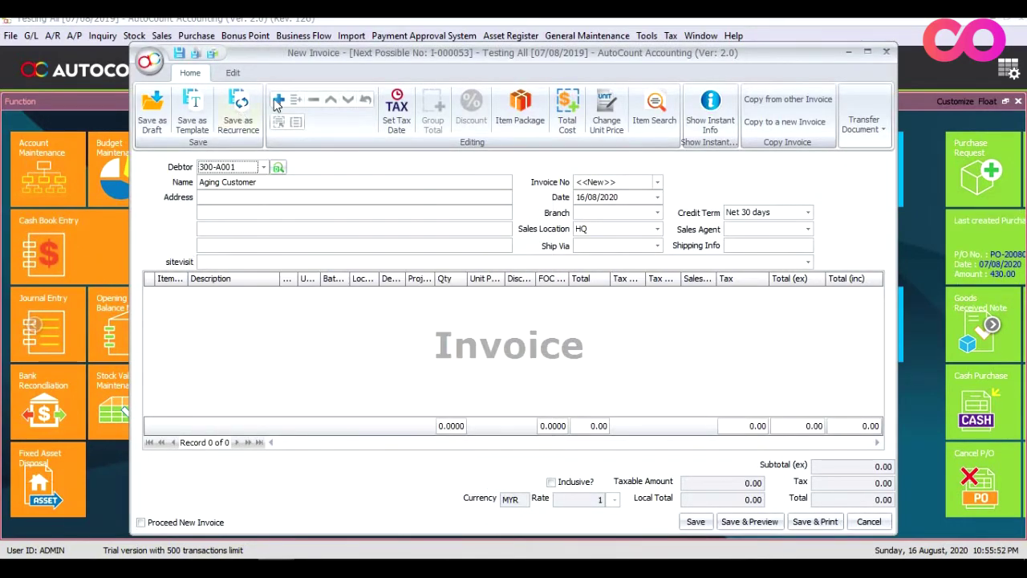
Add a Hot Seat (Flexible Desk) line priced at 100.00
{"action": "left_click", "coordinate": [277, 100]}
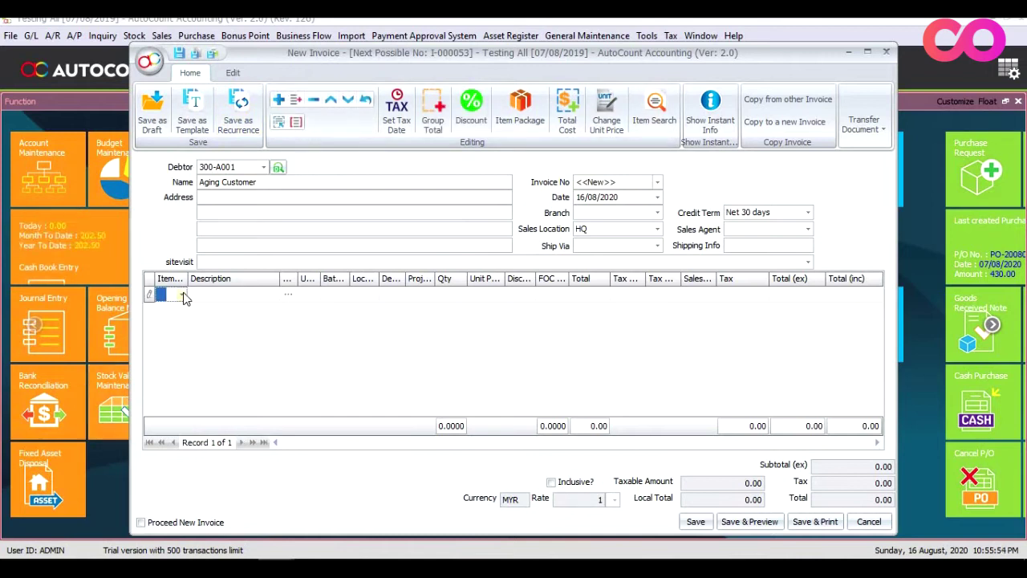
{"action": "left_click", "coordinate": [183, 295]}
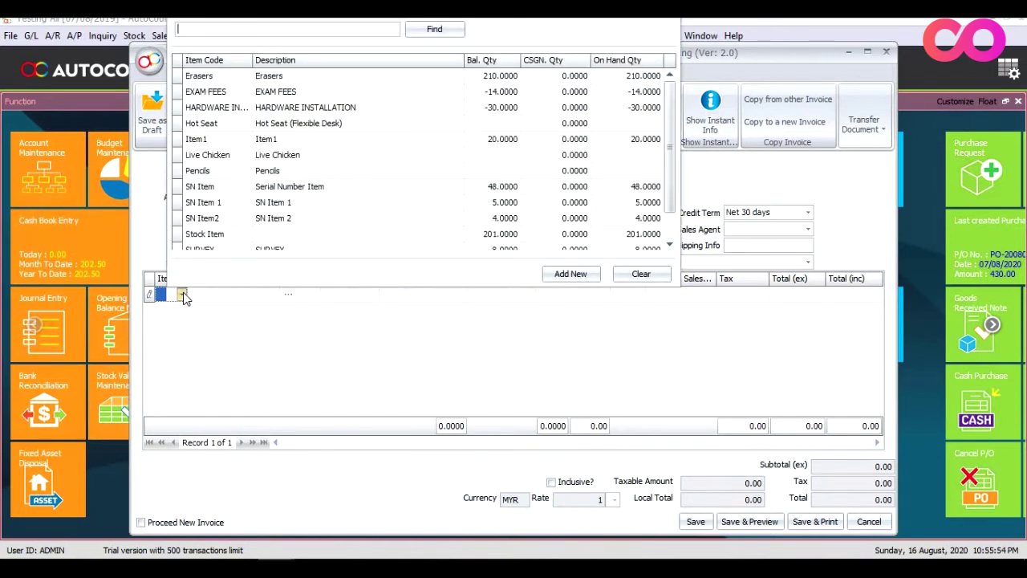
{"action": "left_click", "coordinate": [319, 123]}
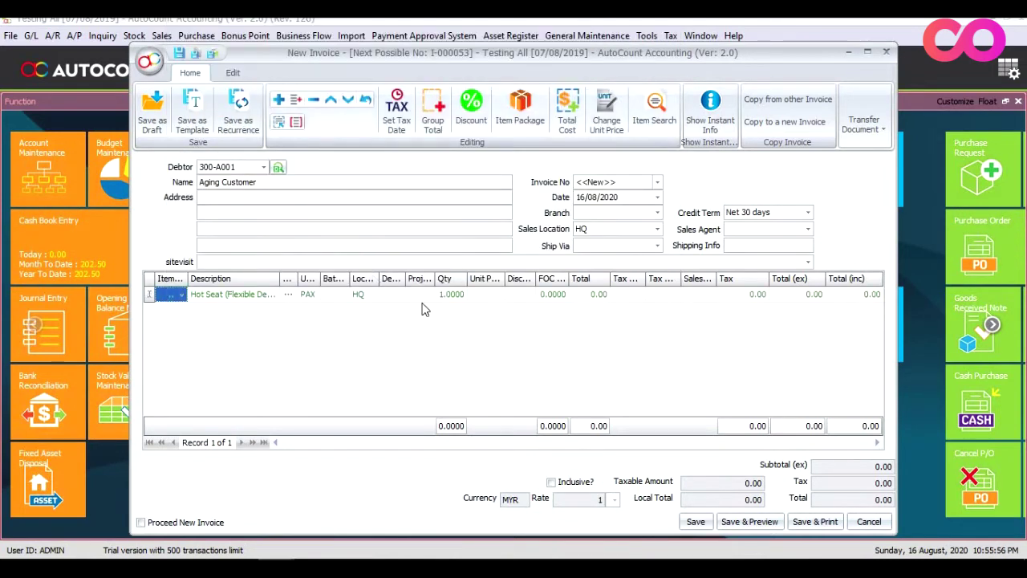
{"action": "left_click", "coordinate": [482, 294]}
{"action": "type", "text": "100"}
{"action": "key", "text": "Tab"}
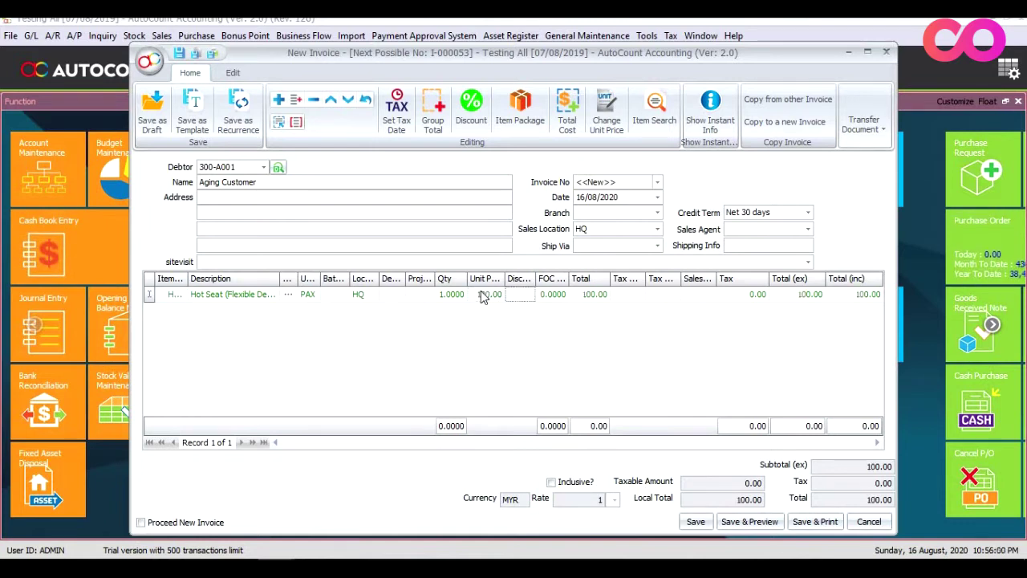
{"action": "left_click", "coordinate": [696, 522]}
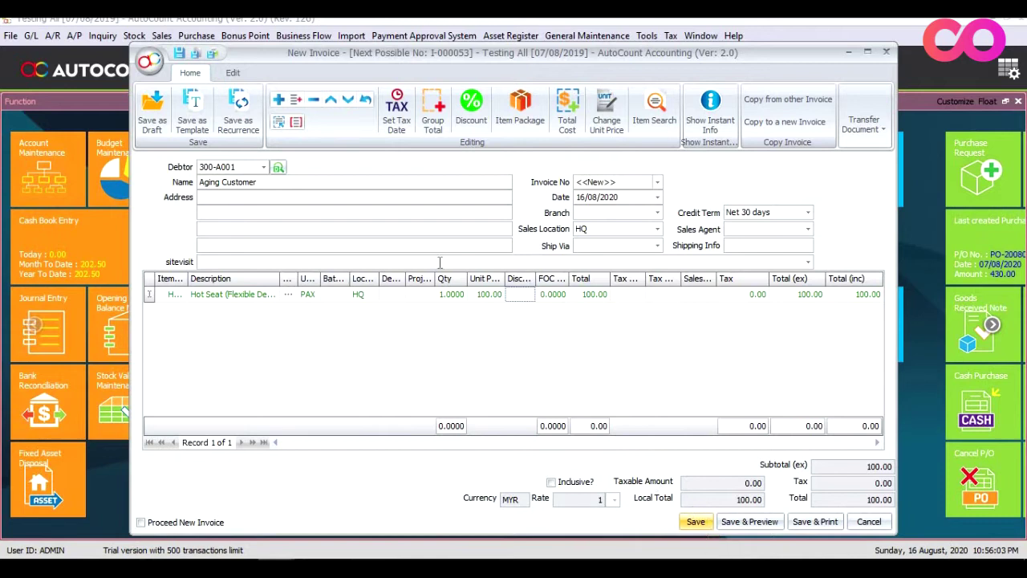
Save the invoice as recurrence 'Hot Seat Monthly Billing' using IV Default document numbering
{"action": "left_click", "coordinate": [237, 117]}
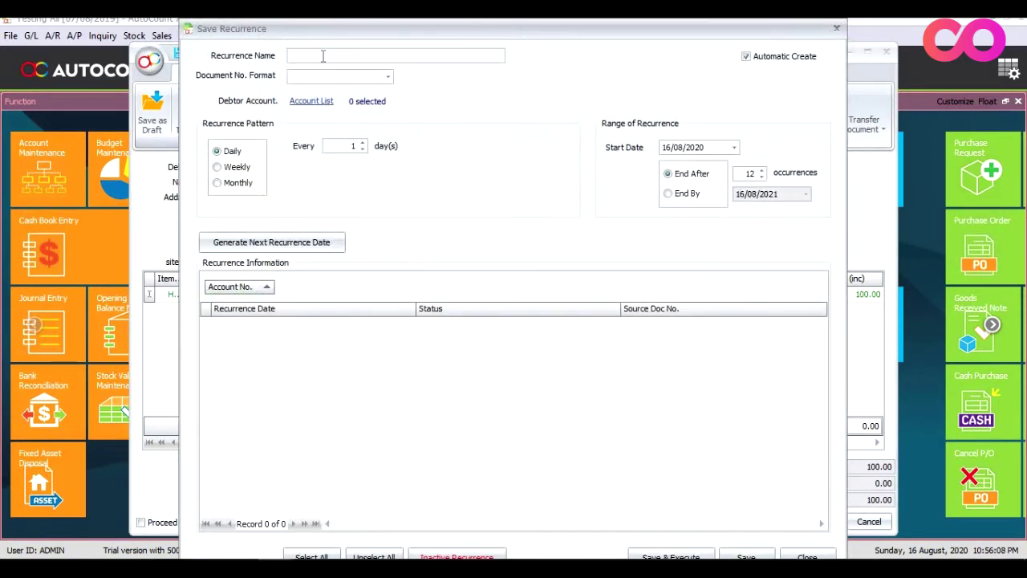
{"action": "type", "text": "Hot S"}
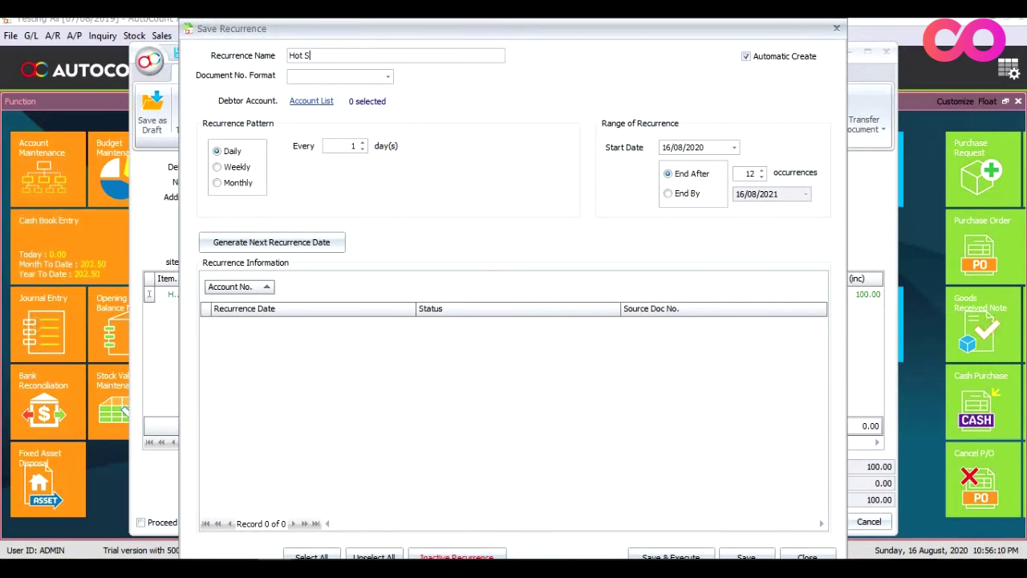
{"action": "type", "text": "eat Monthly"}
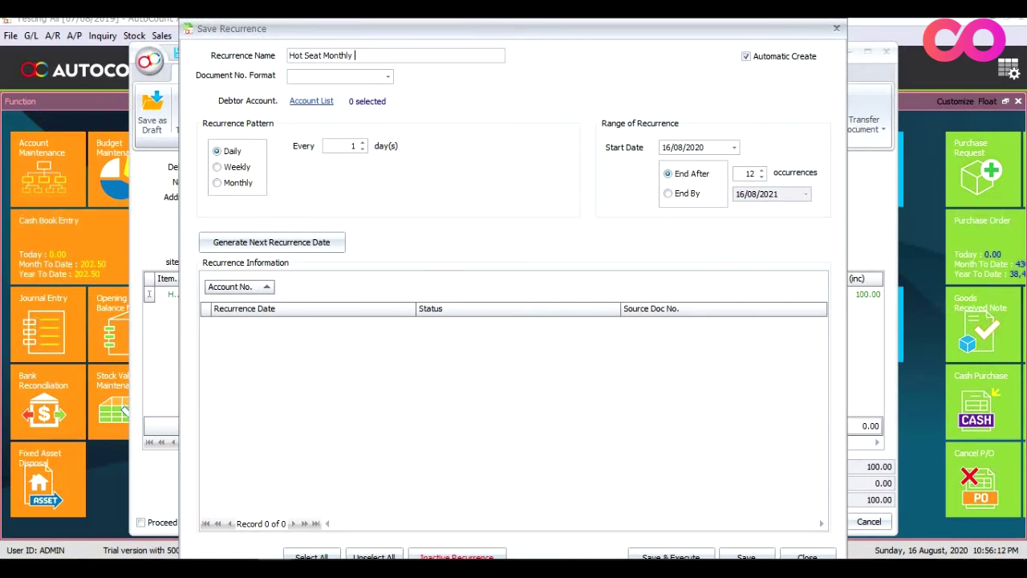
{"action": "type", "text": " Billing"}
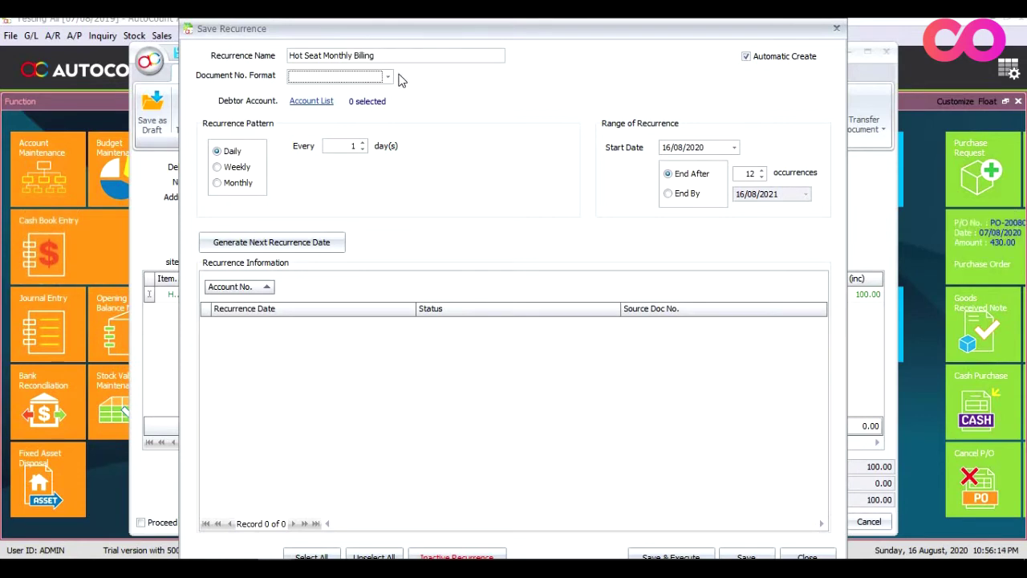
{"action": "left_click", "coordinate": [386, 78]}
{"action": "left_click", "coordinate": [353, 146]}
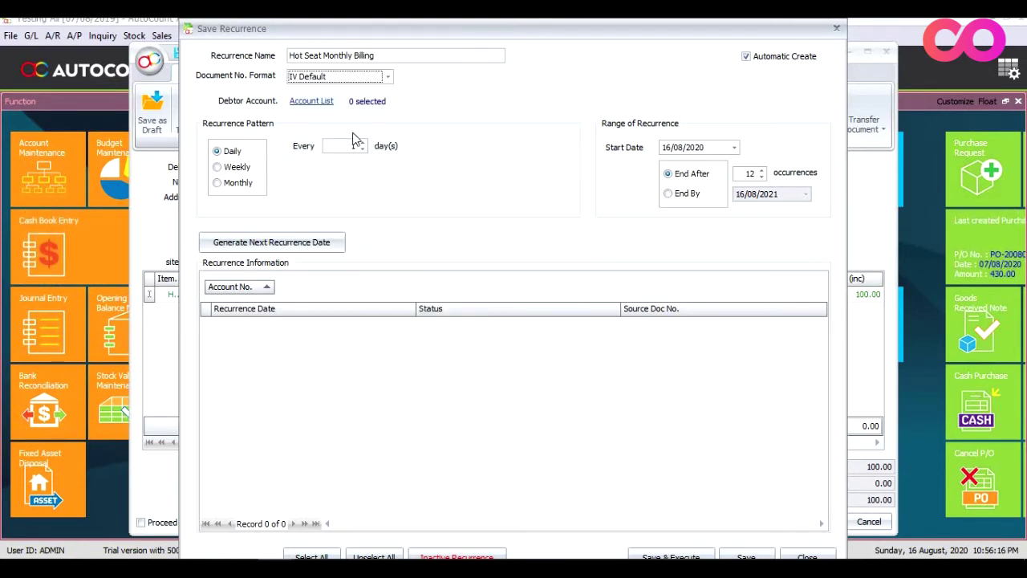
Tick ABC Sdn Bhd and Bike Bear Sdn Bhd alongside Aging Customer in the Account List
{"action": "left_click", "coordinate": [318, 106]}
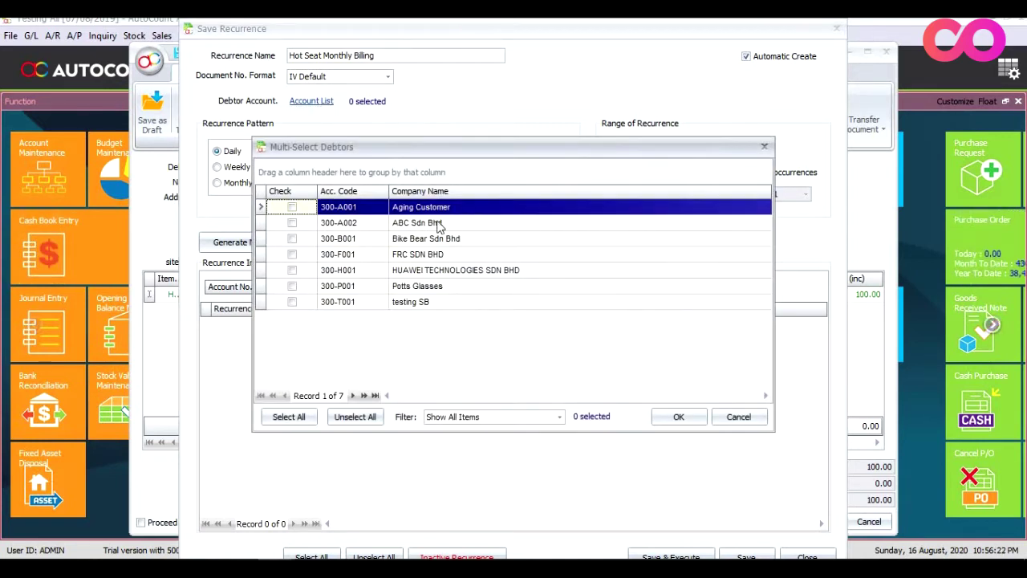
{"action": "left_click", "coordinate": [293, 223]}
{"action": "left_click", "coordinate": [292, 239]}
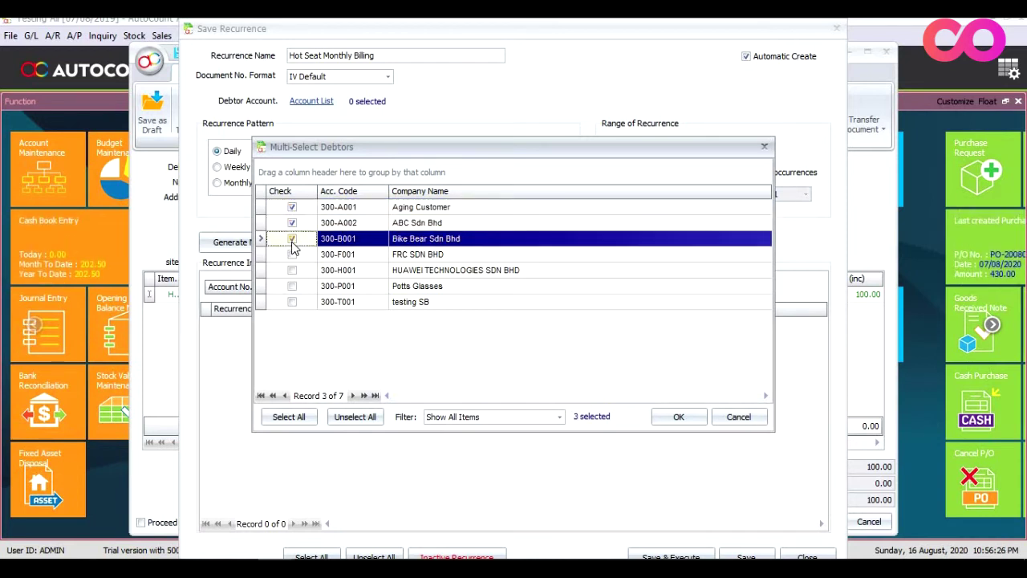
{"action": "left_click", "coordinate": [671, 418]}
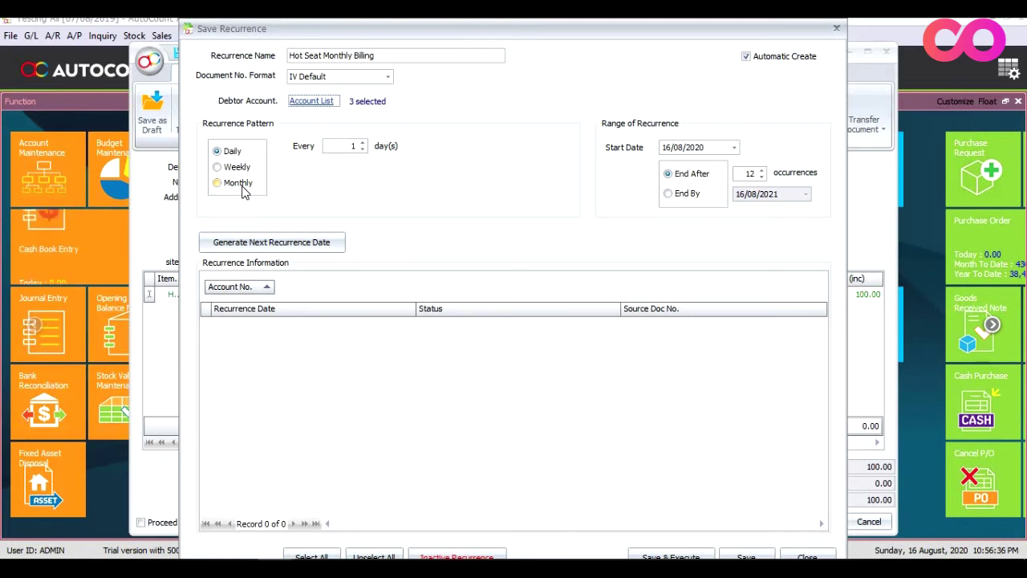
Set the recurrence to Monthly, ending by 31/12/2020
{"action": "left_click", "coordinate": [241, 185]}
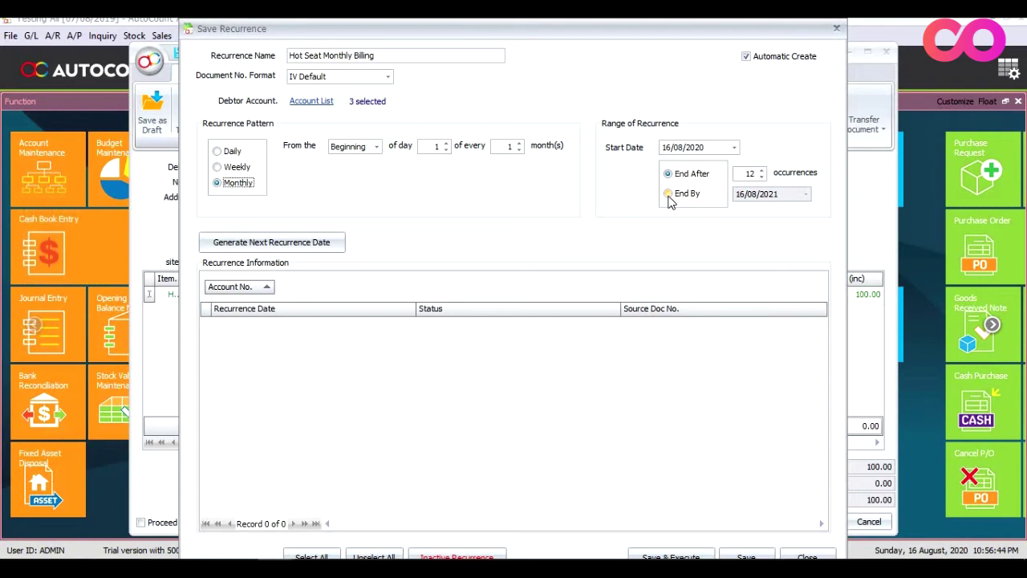
{"action": "left_click", "coordinate": [668, 194]}
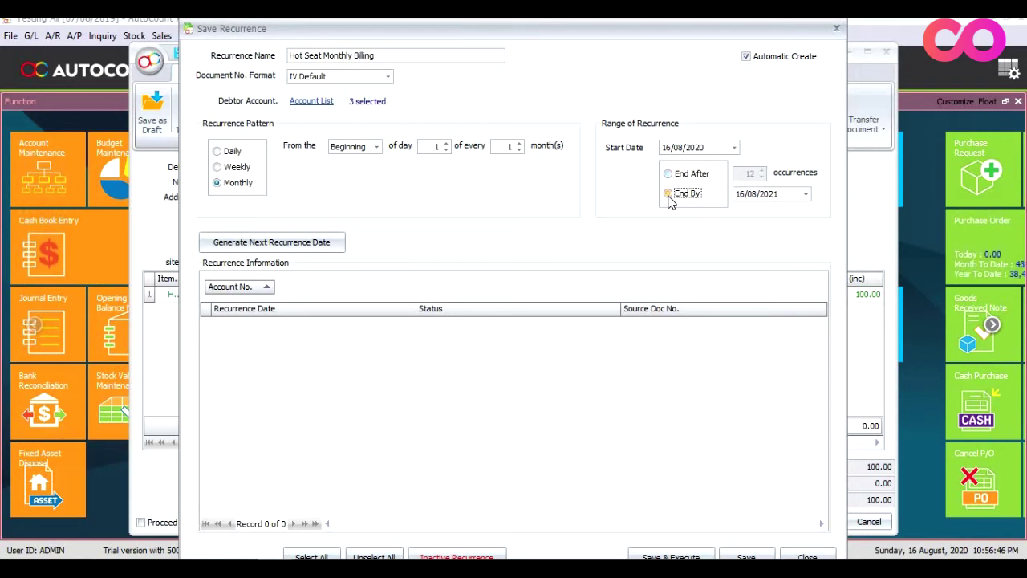
{"action": "left_click", "coordinate": [788, 194]}
{"action": "type", "text": "31/08/2020"}
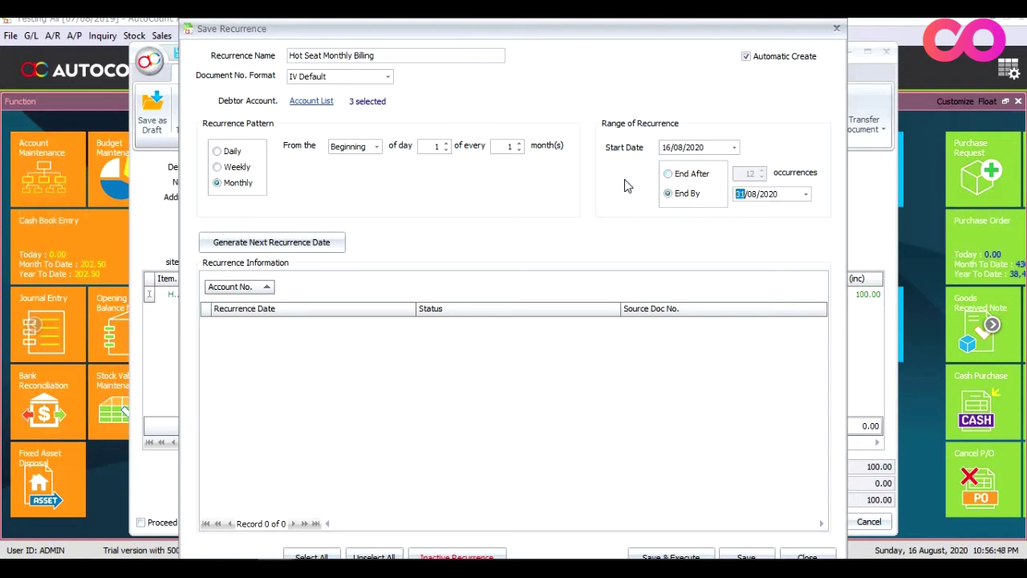
{"action": "type", "text": "12"}
{"action": "key", "text": "Tab"}
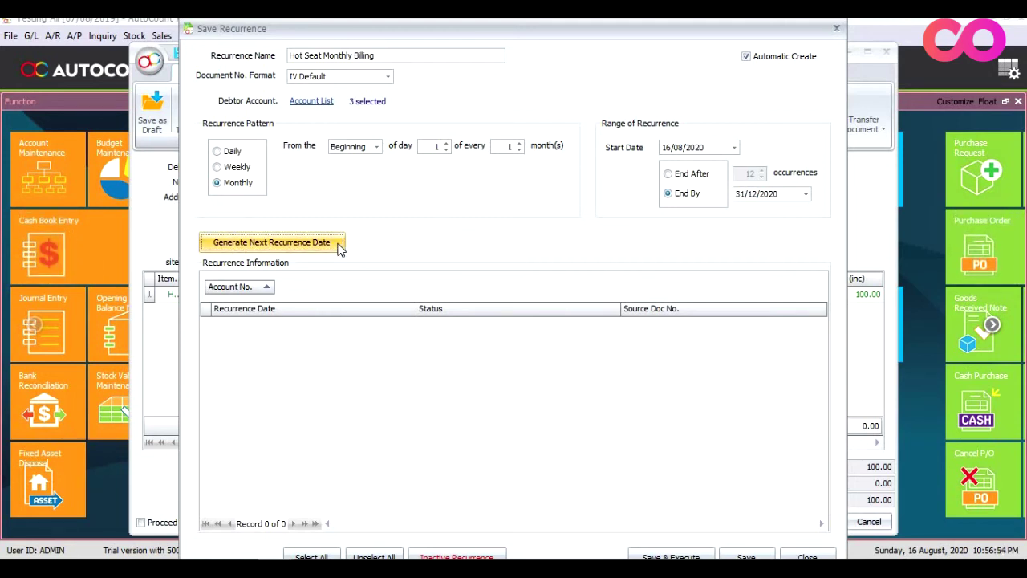
Generate the recurrence dates, 1 Sep–1 Dec per debtor, then Save & Execute
{"action": "left_click", "coordinate": [338, 249]}
{"action": "scroll", "coordinate": [333, 394], "scroll_direction": "down", "scroll_amount": 1}
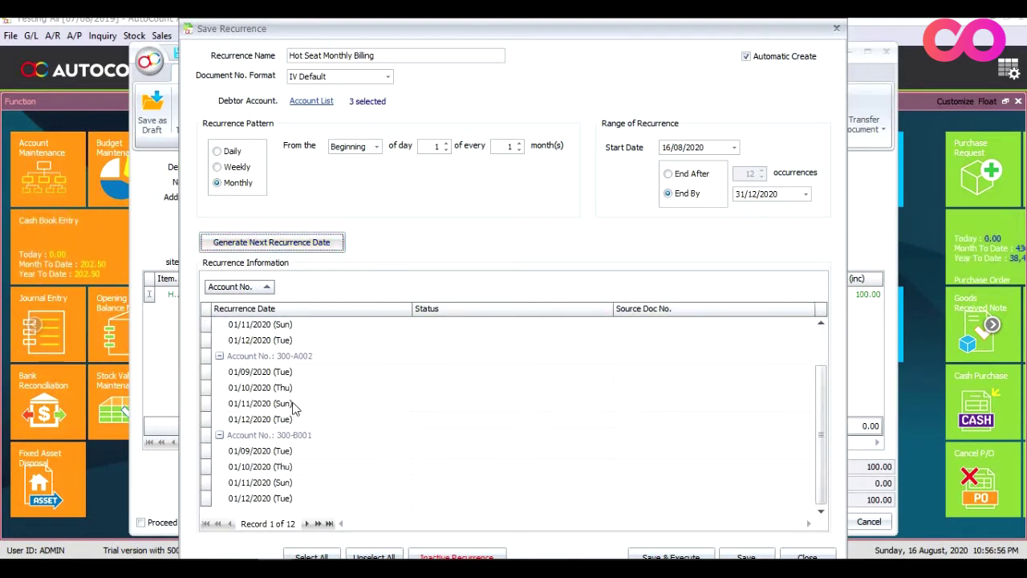
{"action": "scroll", "coordinate": [279, 388], "scroll_direction": "up", "scroll_amount": 1}
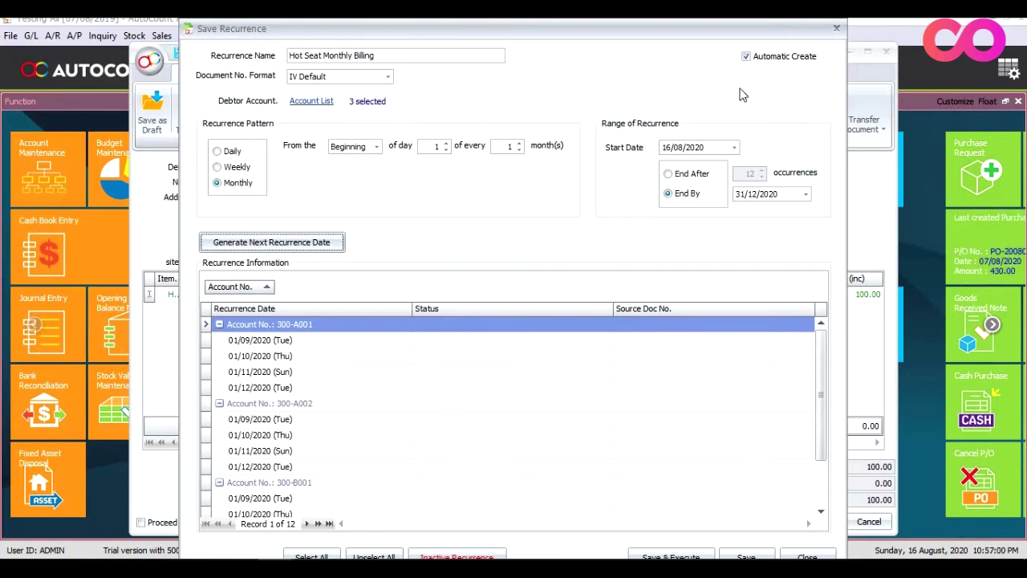
{"action": "left_click", "coordinate": [309, 342]}
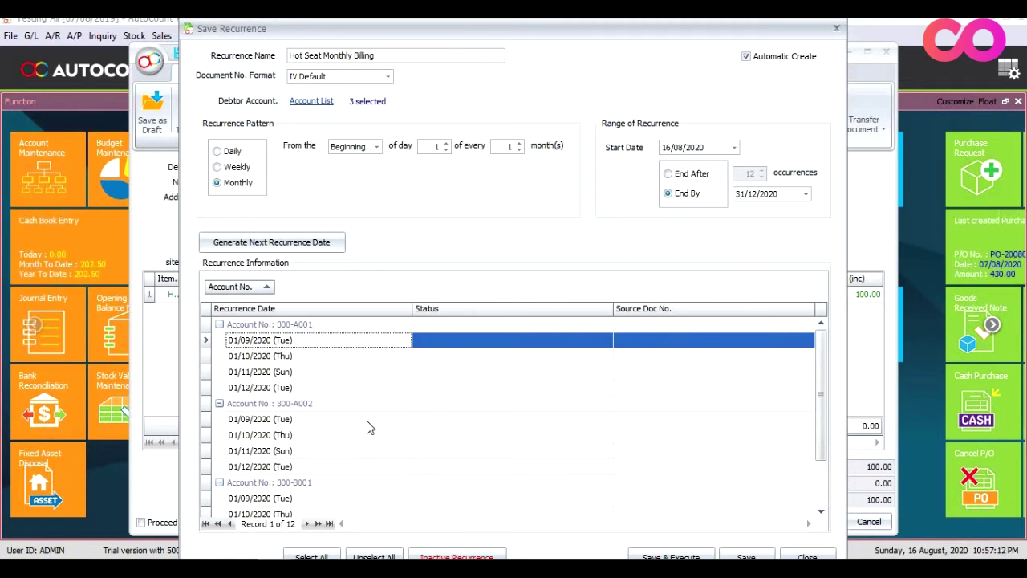
{"action": "left_click", "coordinate": [653, 555]}
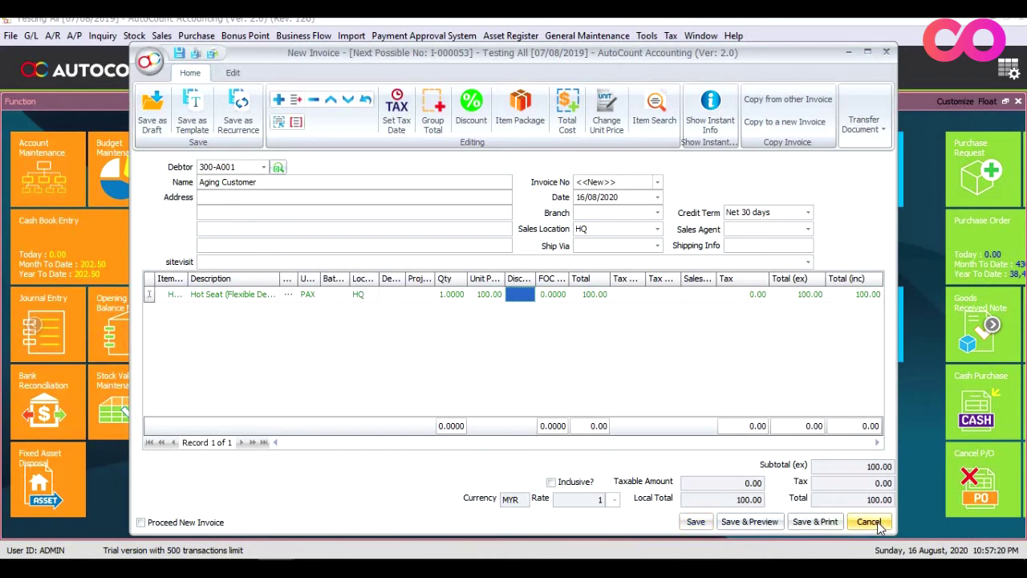
Close the leftover new invoice without saving its changes
{"action": "left_click", "coordinate": [869, 522]}
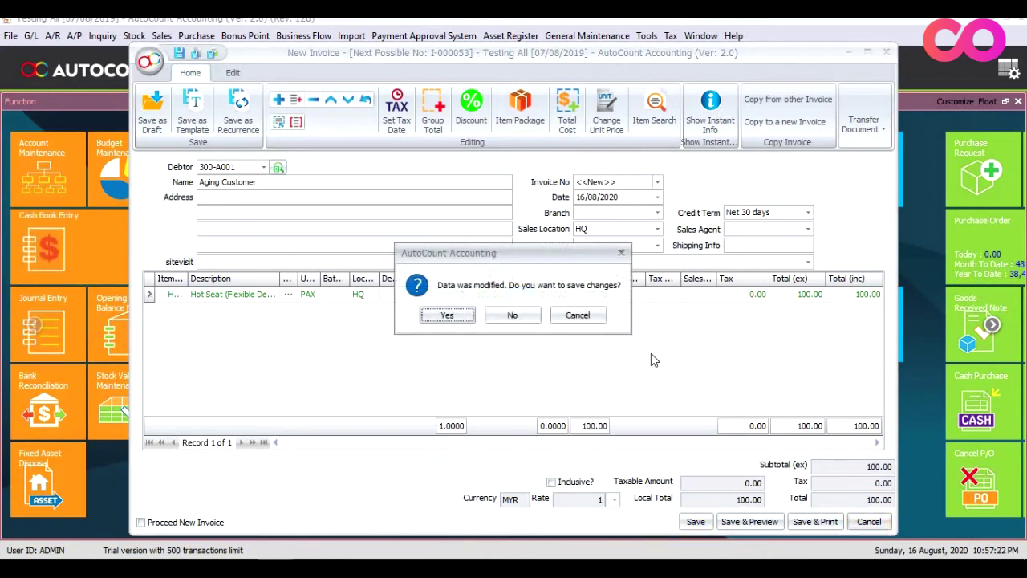
{"action": "left_click", "coordinate": [523, 317]}
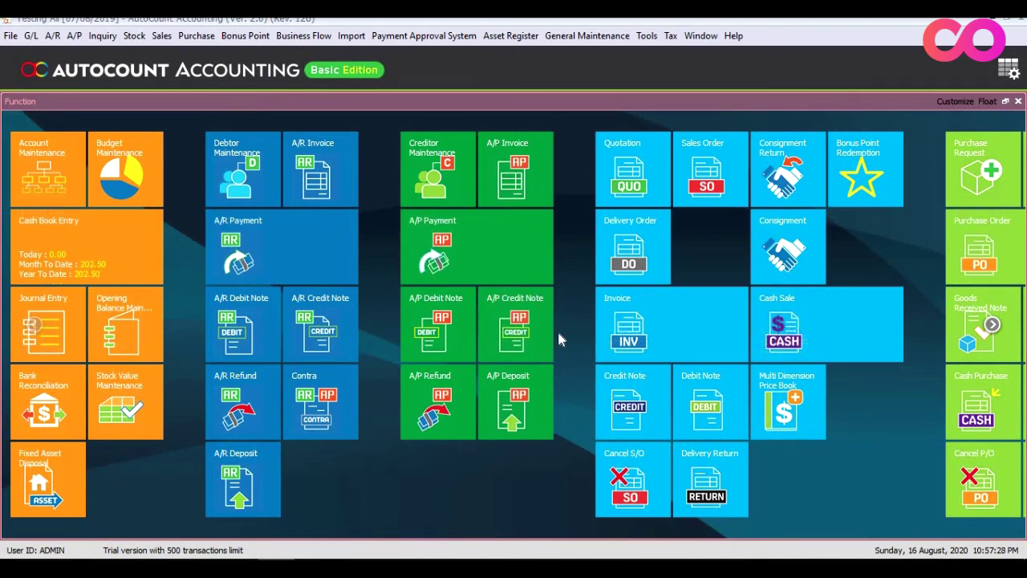
From the invoice list, open Others > Manage Recurrence and select Hot Seat Monthly Billing
{"action": "left_click", "coordinate": [626, 321]}
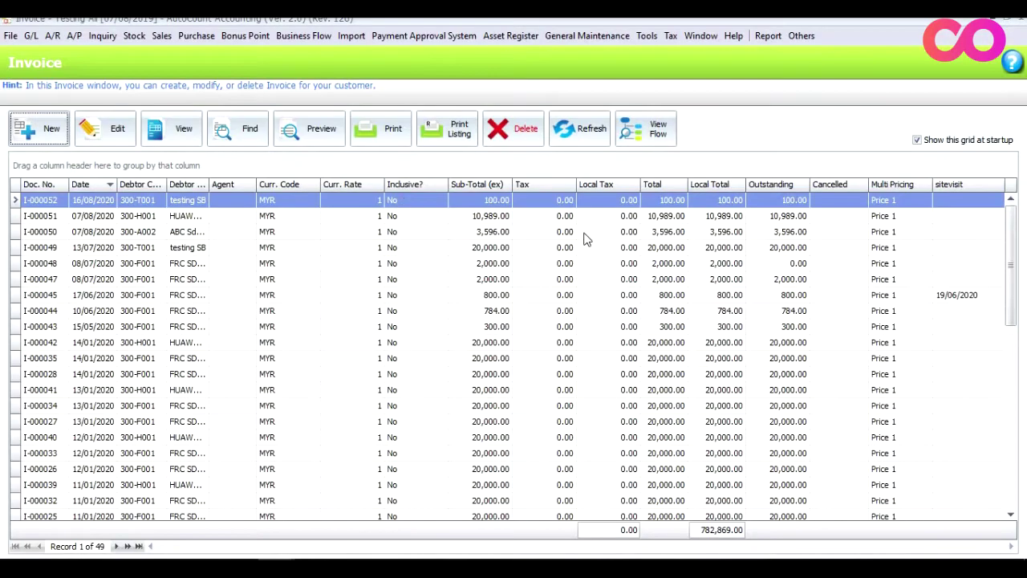
{"action": "left_click", "coordinate": [803, 37]}
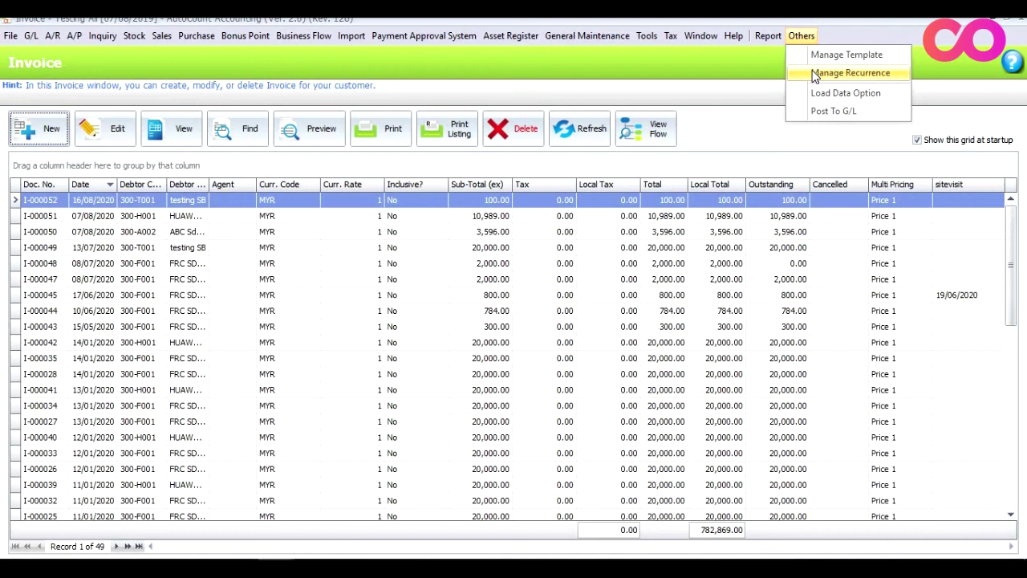
{"action": "left_click", "coordinate": [815, 74]}
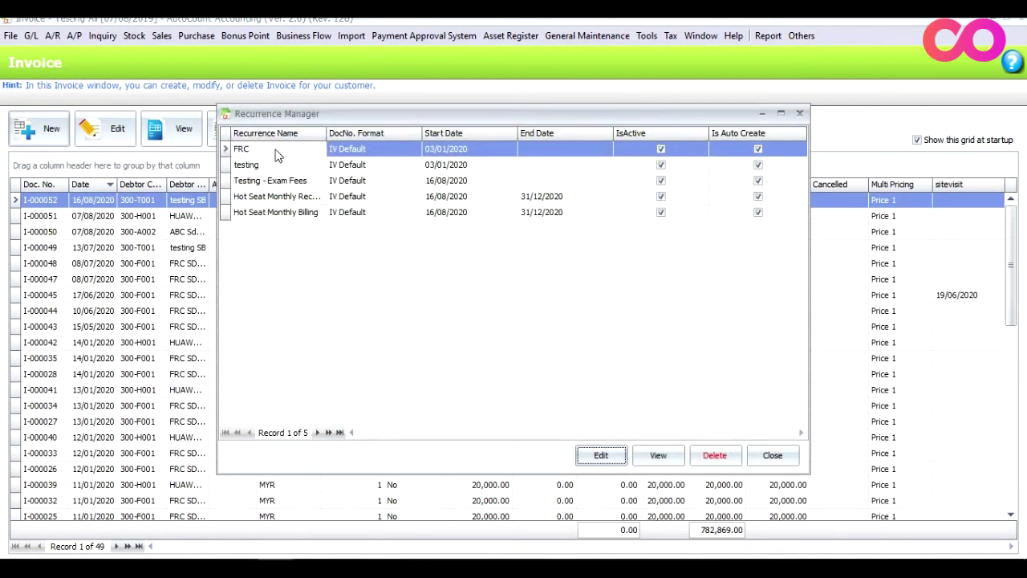
{"action": "left_click", "coordinate": [313, 215]}
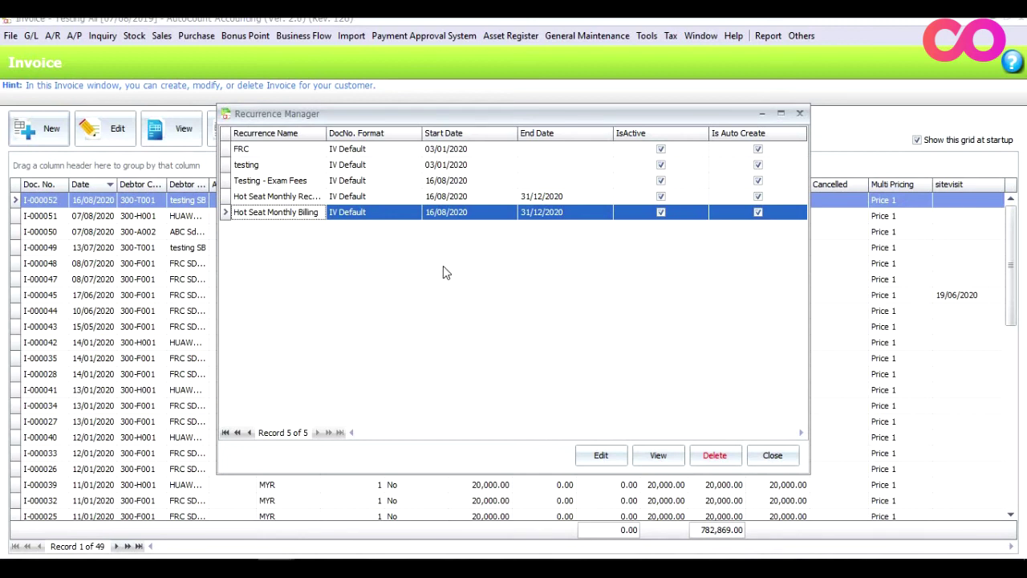
Edit the recurrence to add testing SB, Potts Glasses and FRC SDN BHD as debtors
{"action": "left_click", "coordinate": [594, 456]}
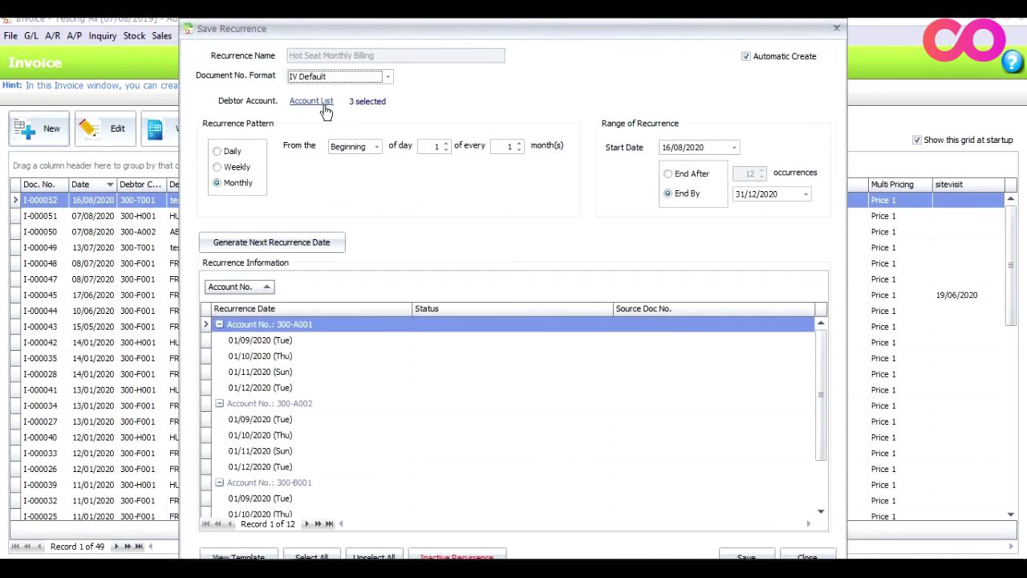
{"action": "left_click", "coordinate": [322, 102]}
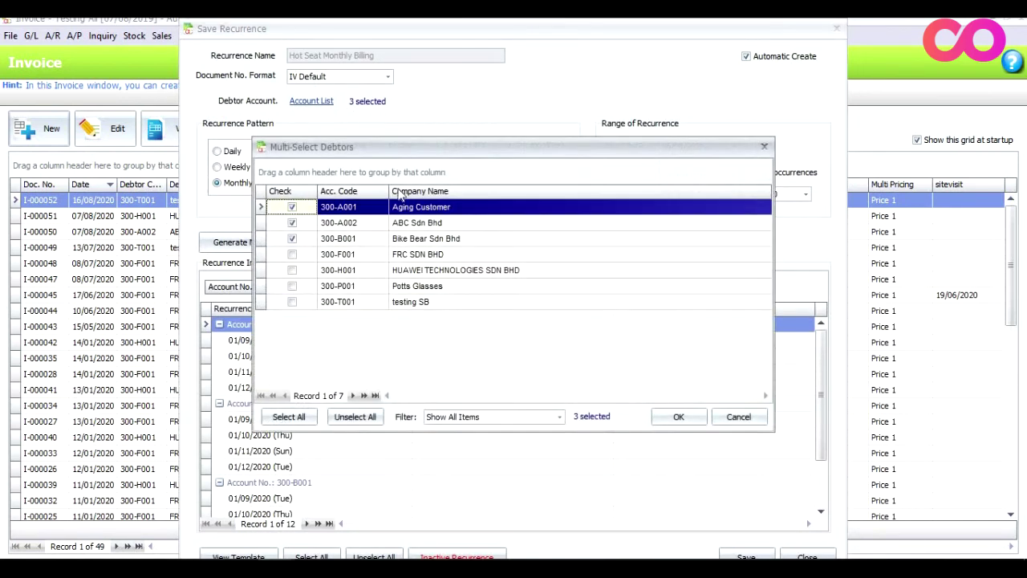
{"action": "left_click", "coordinate": [292, 302]}
{"action": "left_click", "coordinate": [291, 286]}
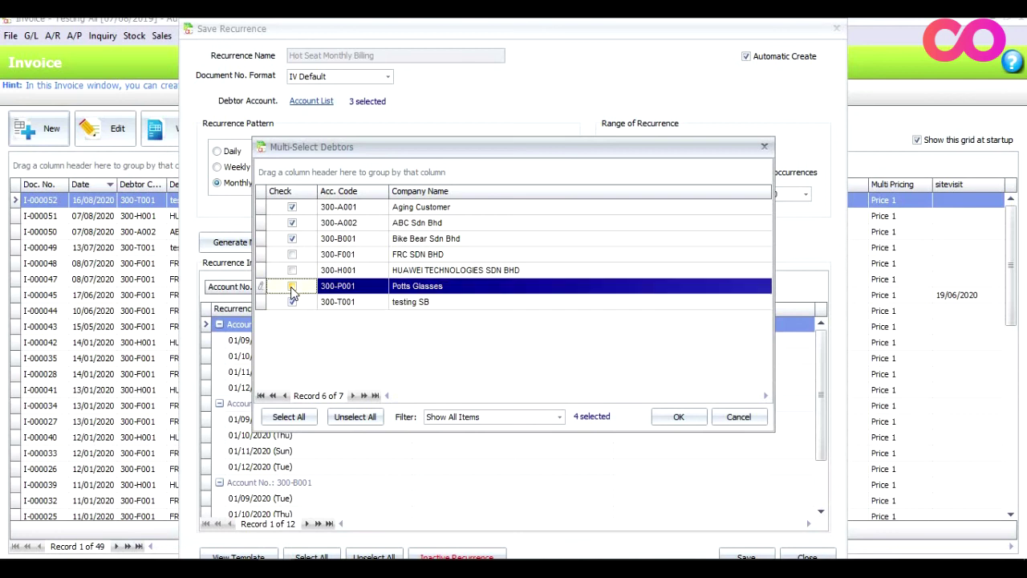
{"action": "left_click", "coordinate": [291, 255]}
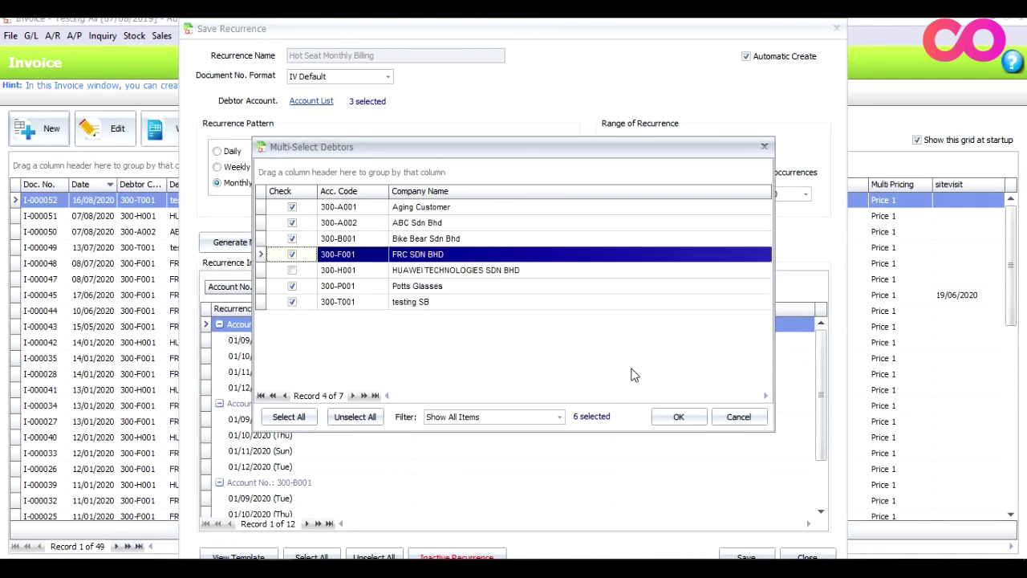
{"action": "left_click", "coordinate": [678, 417]}
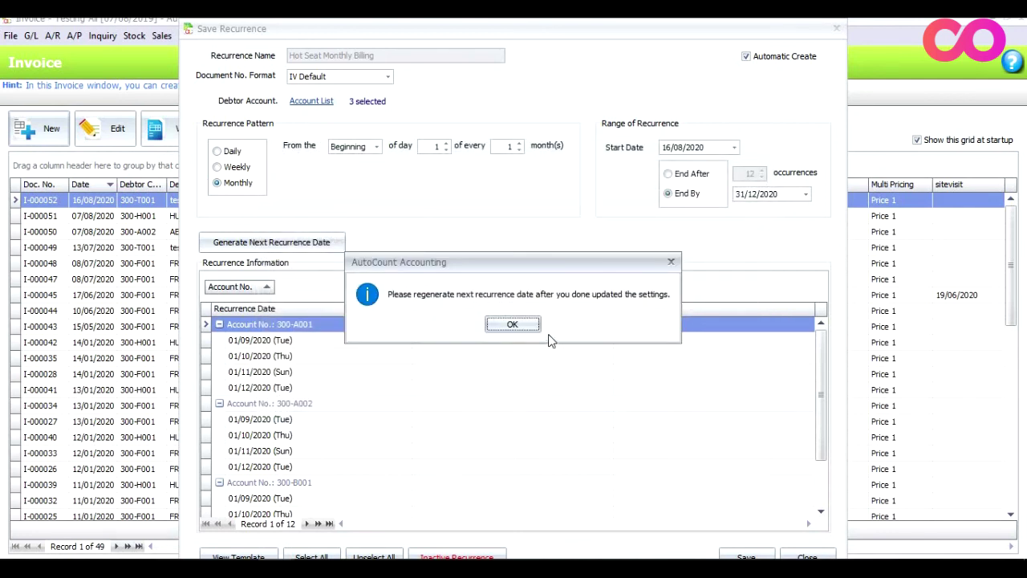
Regenerate the recurrence dates for all six debtors and review the list
{"action": "left_click", "coordinate": [512, 324]}
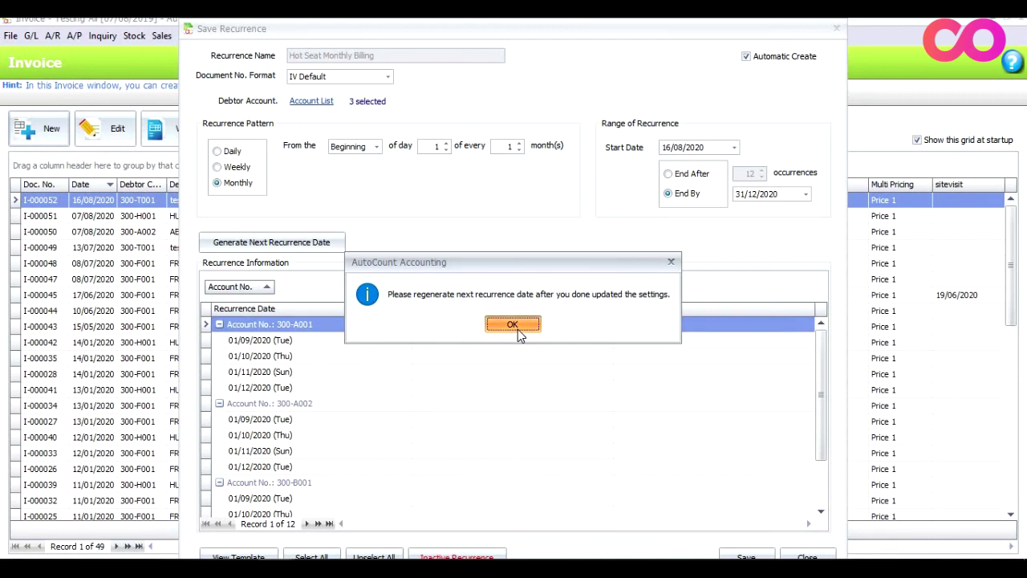
{"action": "left_click", "coordinate": [301, 243]}
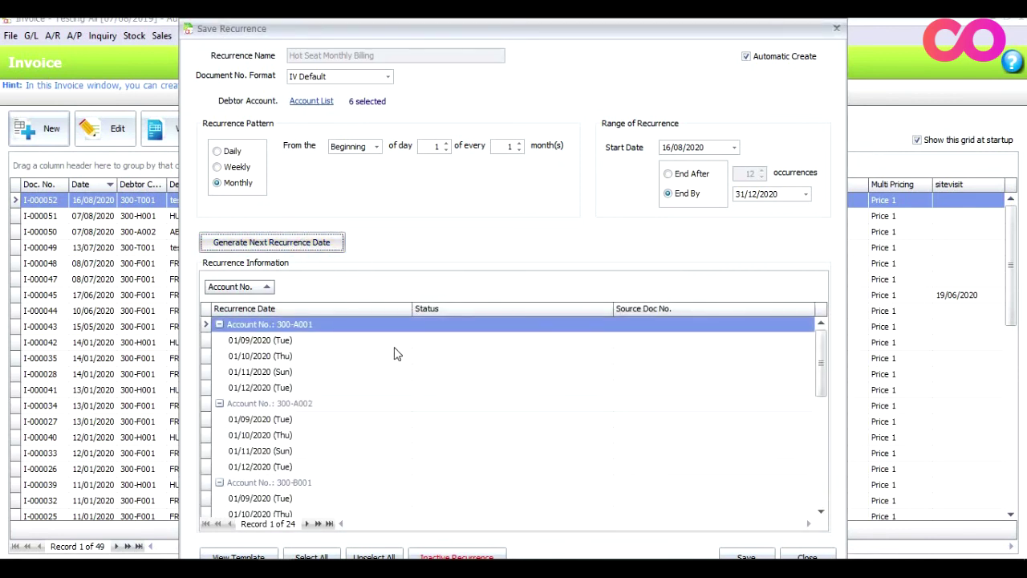
{"action": "scroll", "coordinate": [395, 375], "scroll_direction": "down", "scroll_amount": 2}
{"action": "scroll", "coordinate": [393, 378], "scroll_direction": "down", "scroll_amount": 2}
{"action": "scroll", "coordinate": [401, 393], "scroll_direction": "down", "scroll_amount": 2}
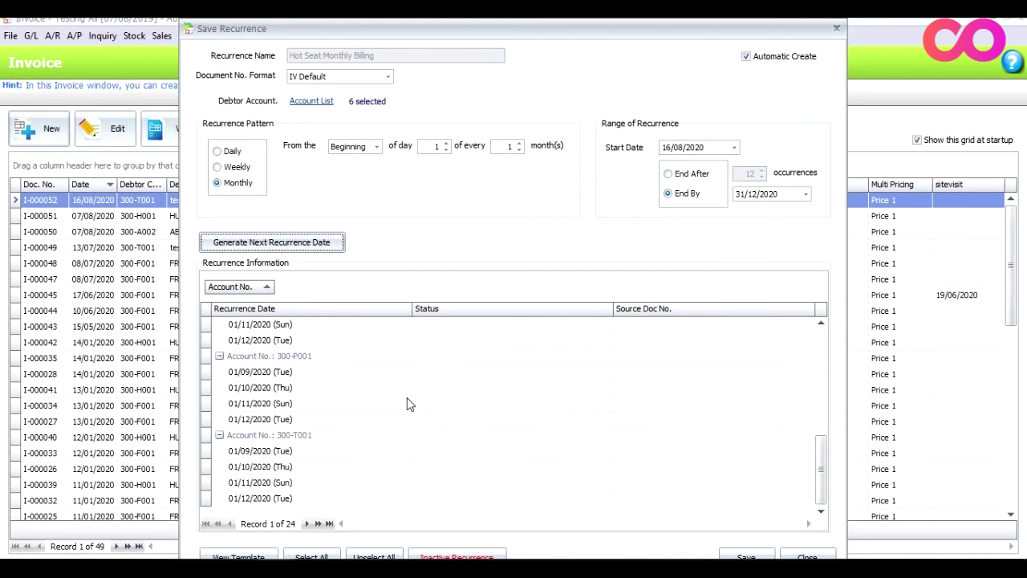
Save the six-debtor recurrence and close the Recurrence Manager
{"action": "left_click", "coordinate": [747, 556]}
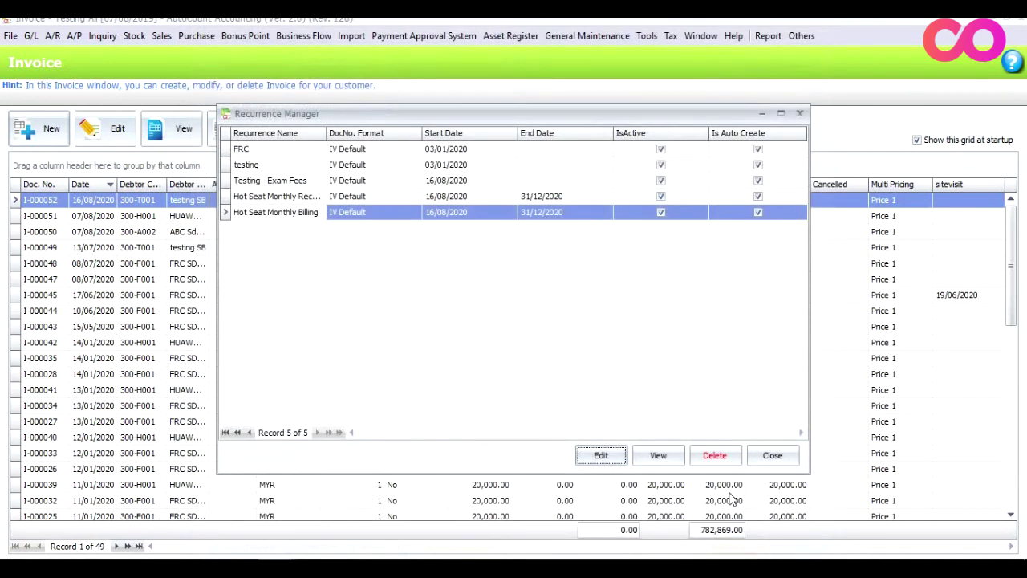
{"action": "left_click", "coordinate": [763, 463]}
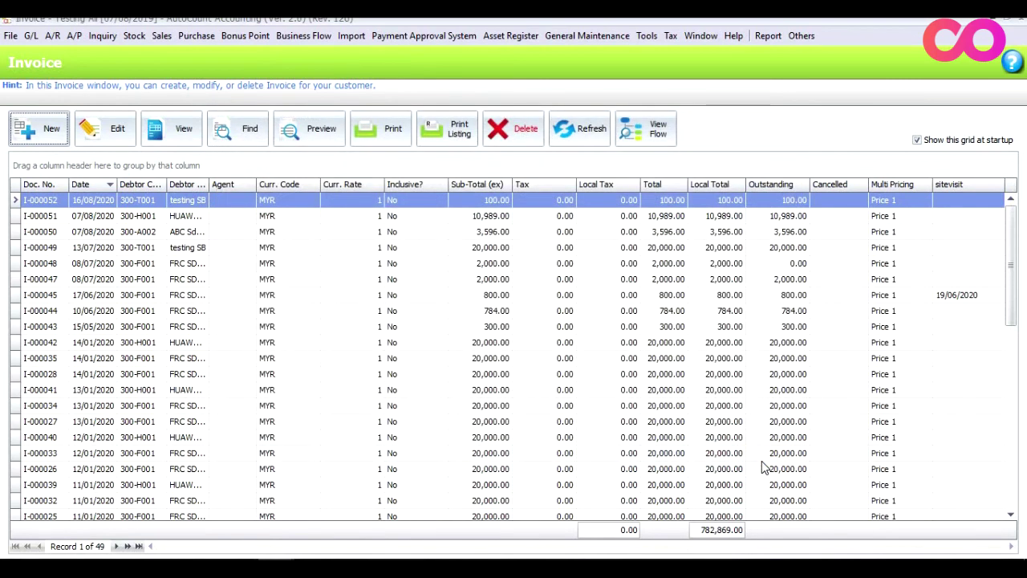